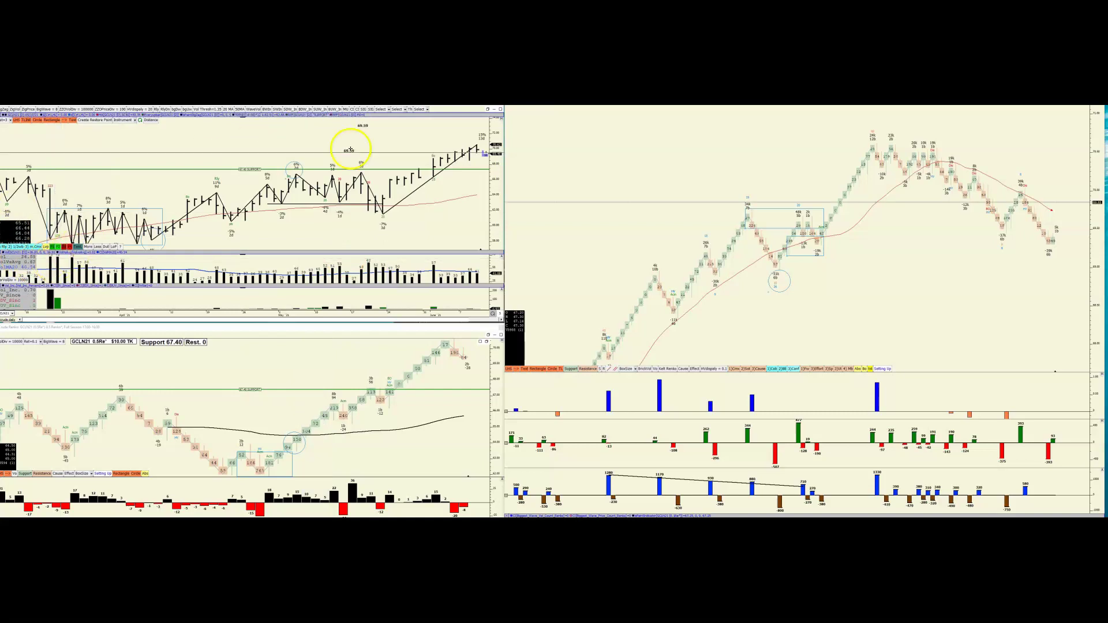
Step: Zoom in on the upper-left daily chart's recent bars, then focus the lower Renko chart
scroll(418, 220, "up", 4)
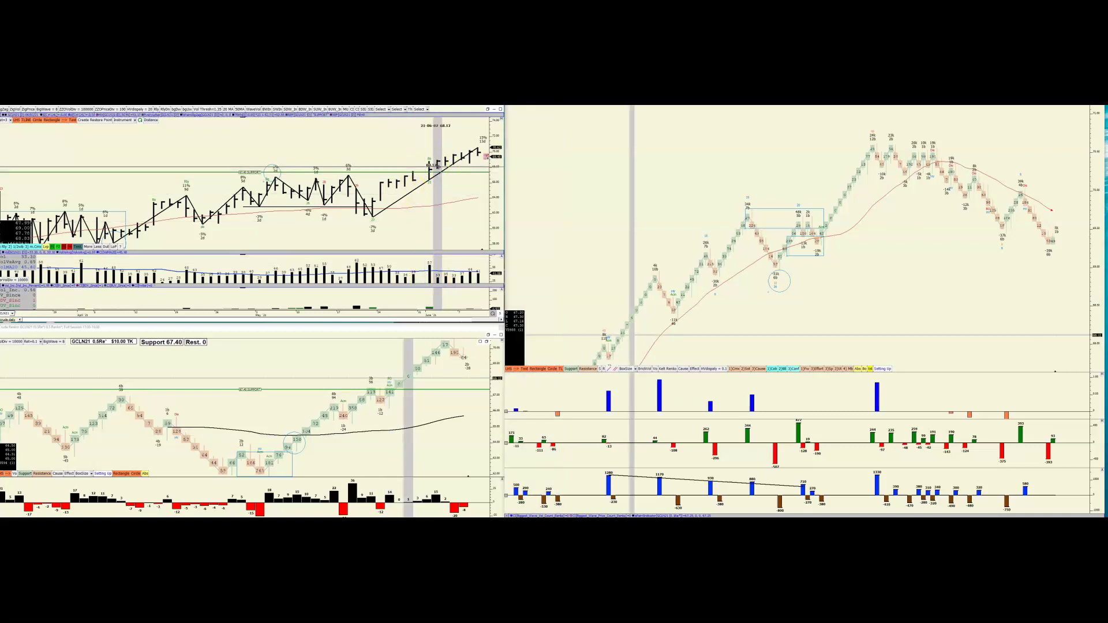
left_click(389, 391)
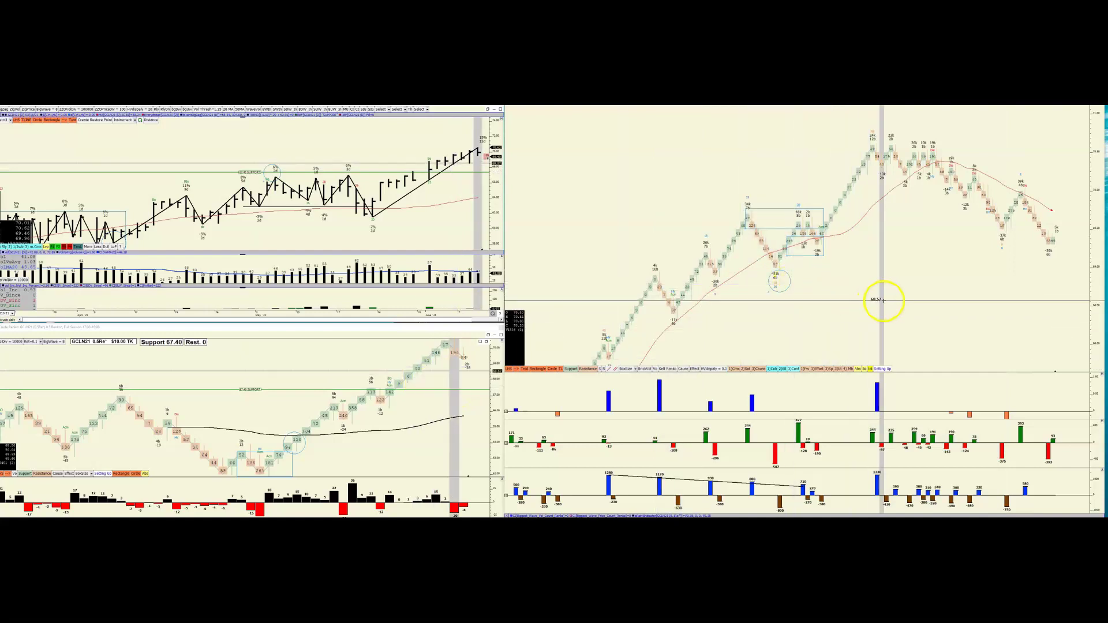
Step: Compress the right Renko chart and pan back to the earlier uptrend, checking bar prices and volume
scroll(852, 302, "down", 2)
scroll(784, 313, "down", 4)
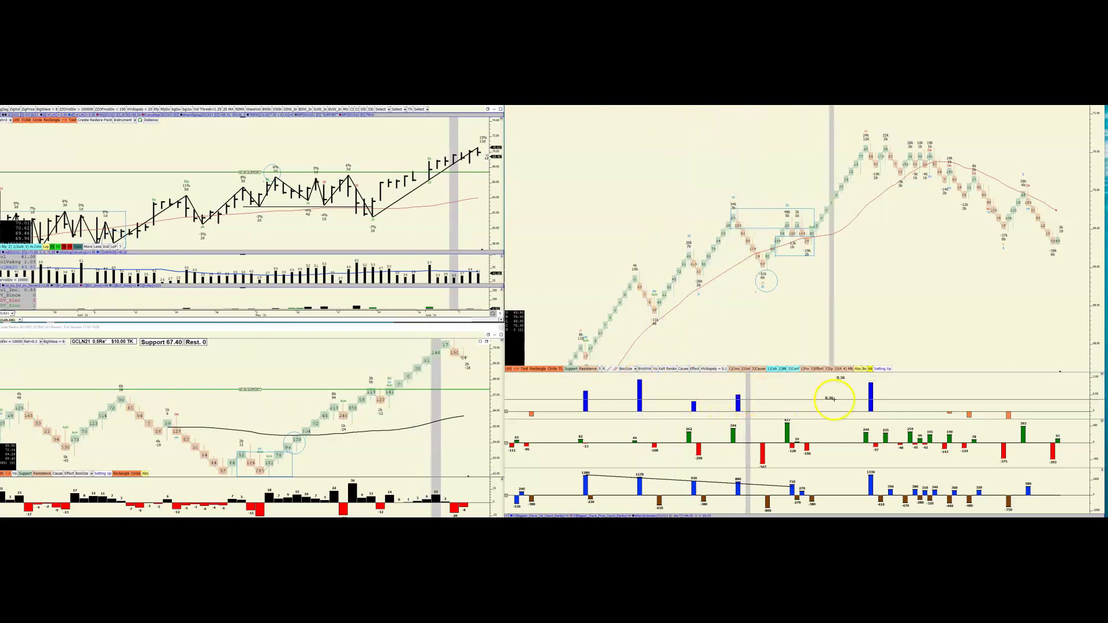
left_click(870, 387)
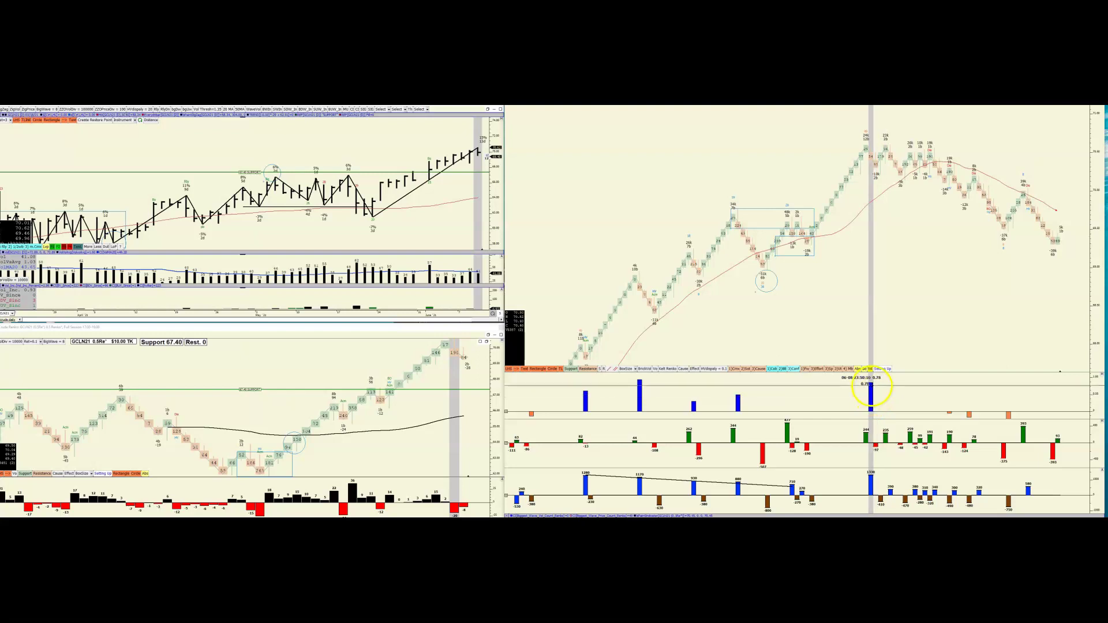
left_click_drag(870, 387, 891, 374)
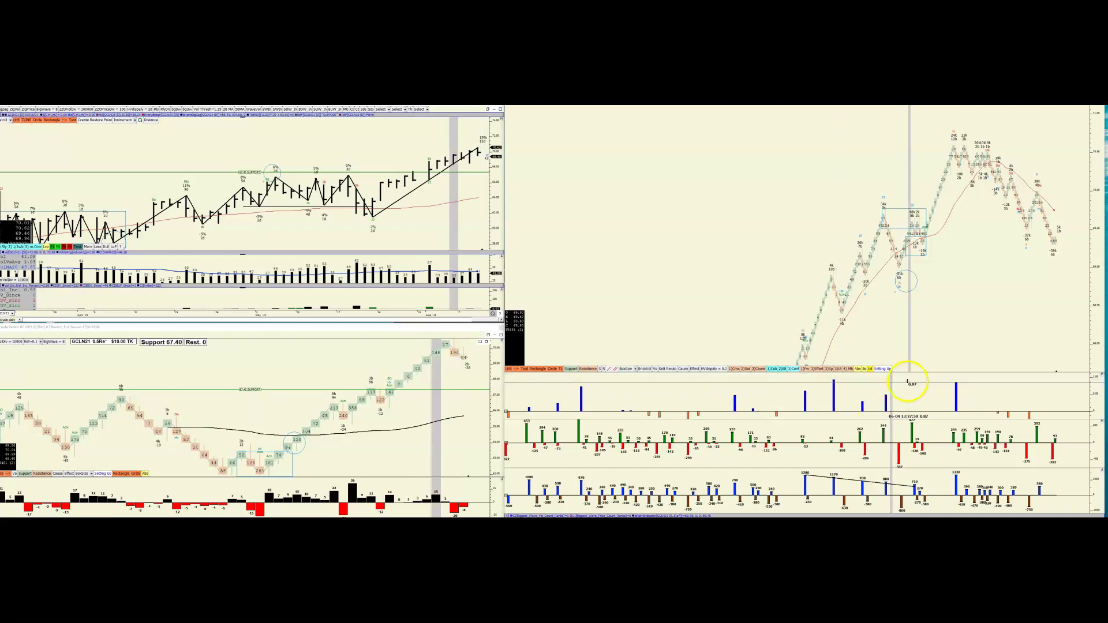
left_click(950, 384)
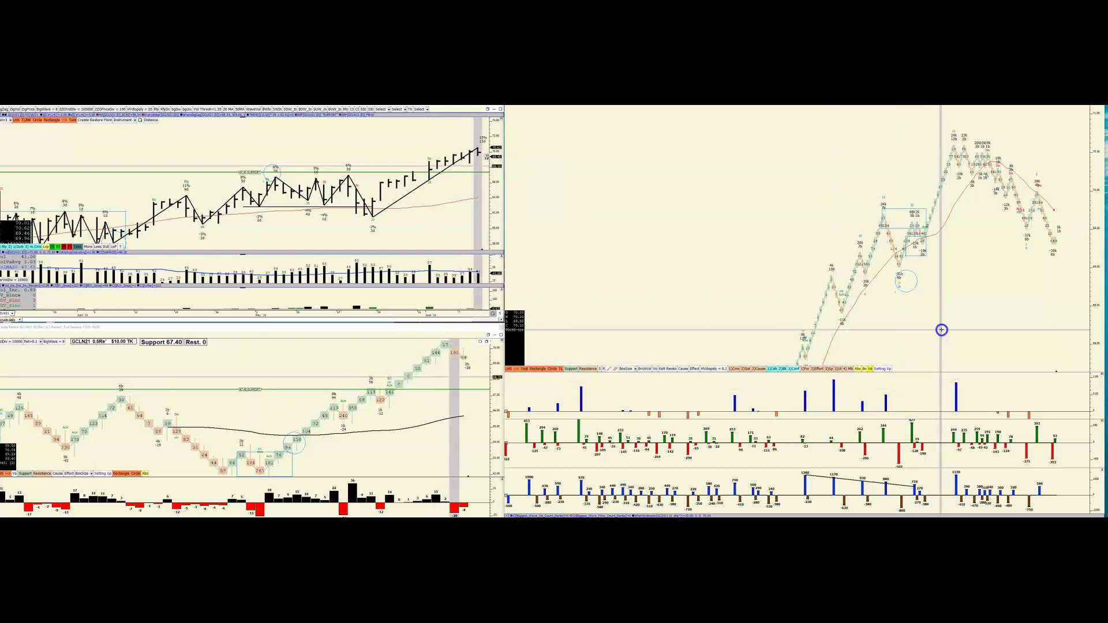
scroll(941, 330, "up", 1)
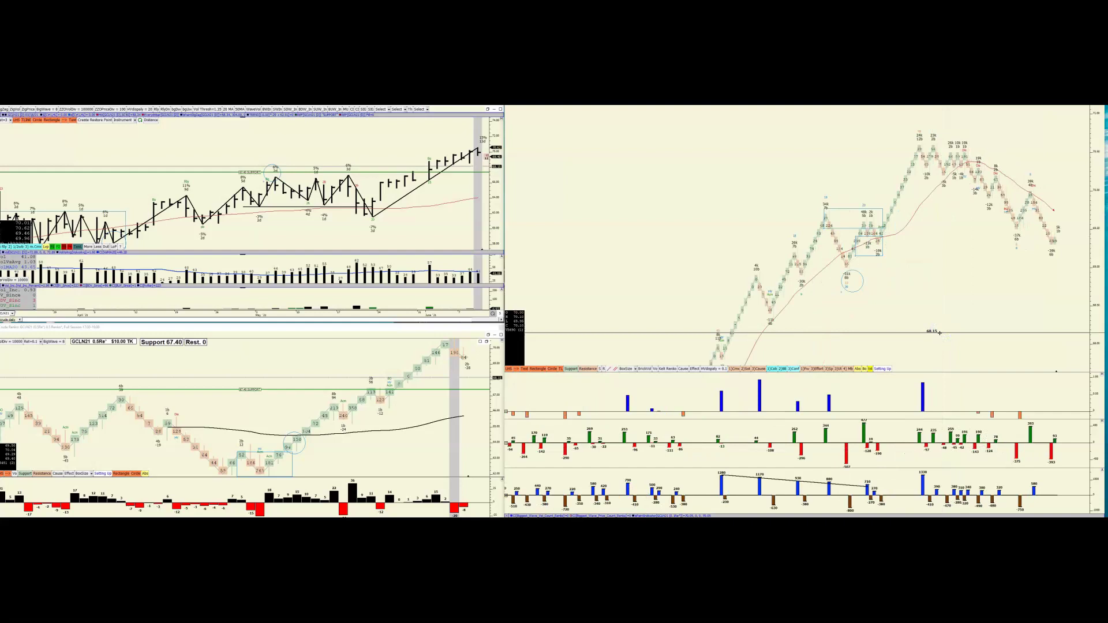
left_click(977, 332)
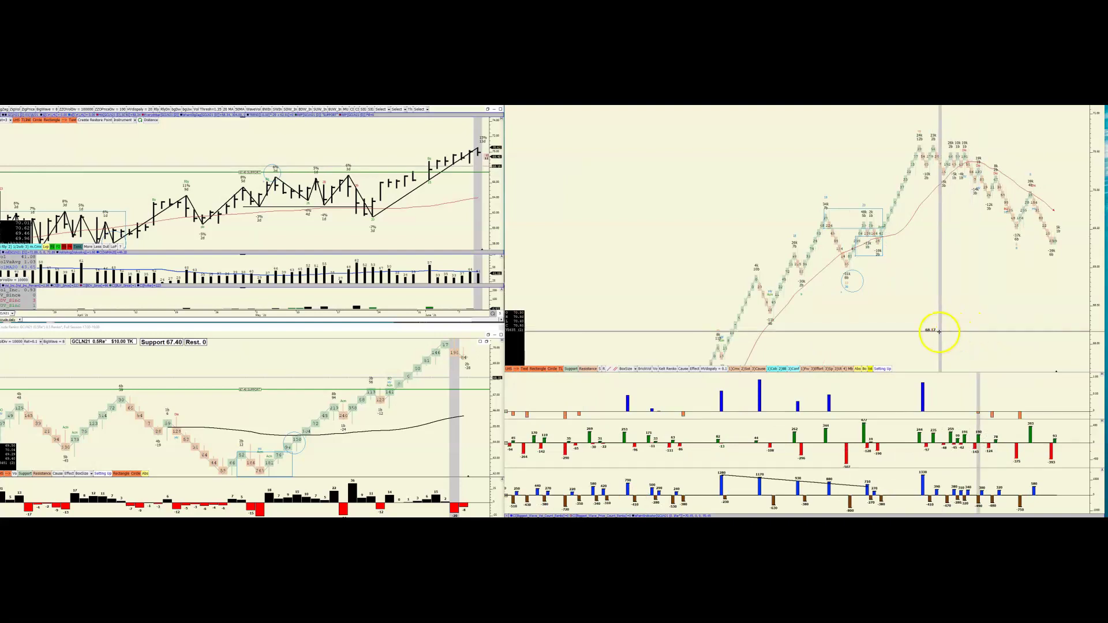
Step: Circle the top brick of the Renko uptrend and check the prices around the peak
left_click(590, 371)
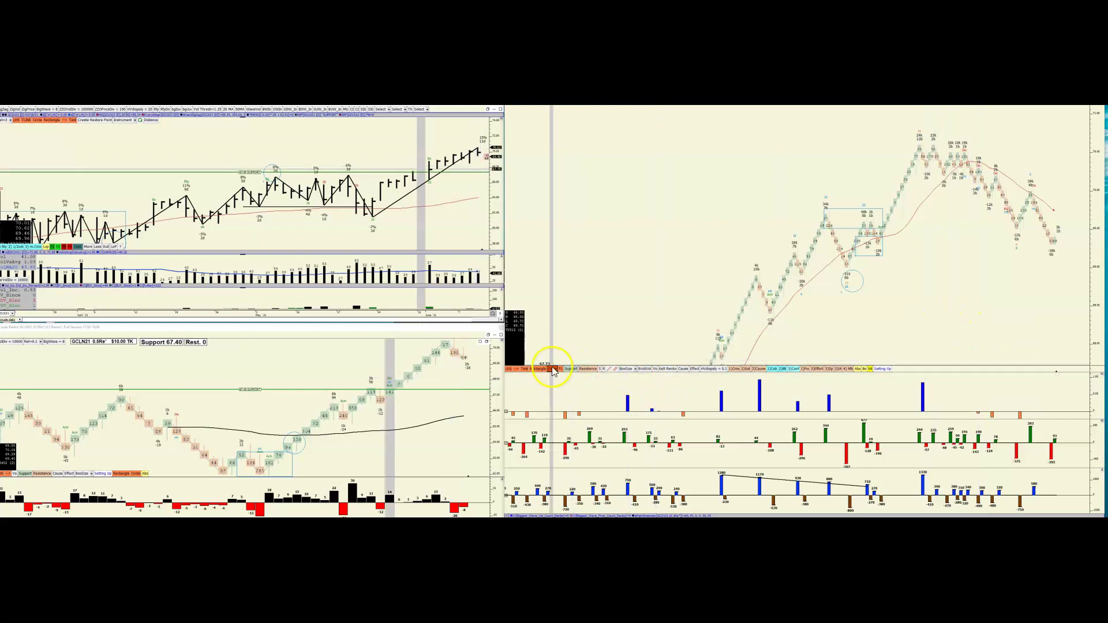
left_click(927, 128)
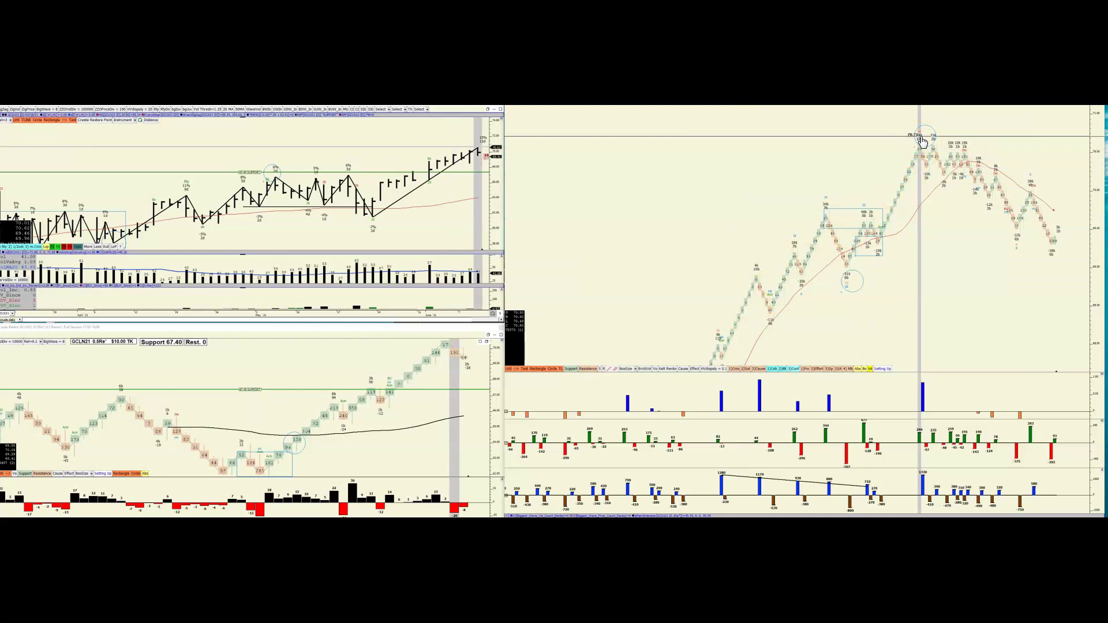
left_click(923, 140)
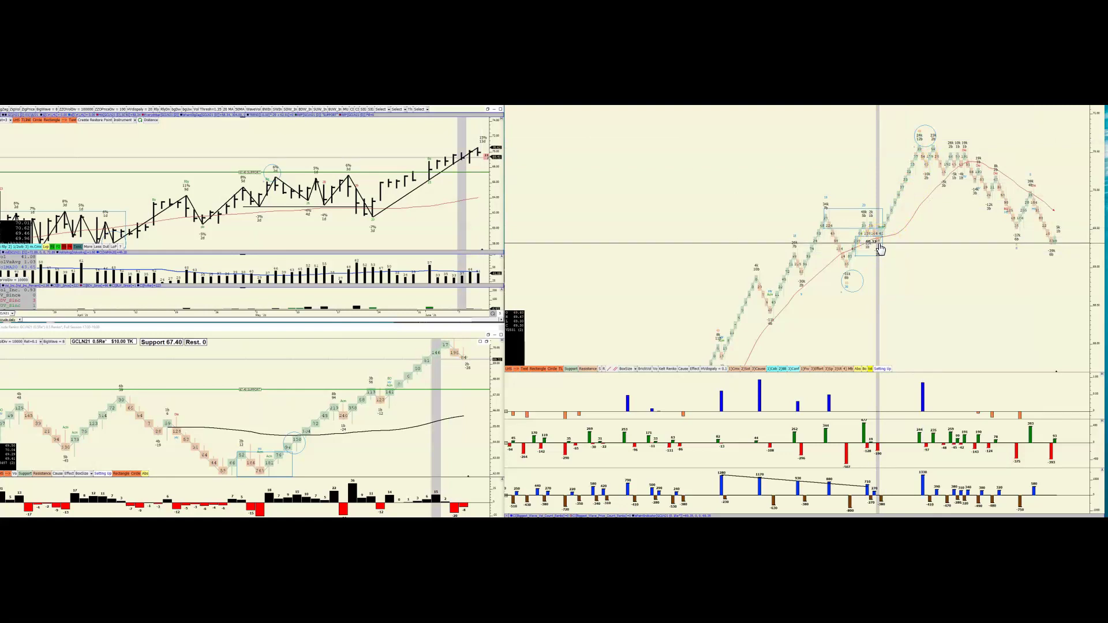
left_click_drag(879, 249, 915, 235)
scroll(924, 292, "up", 2)
mouse_move(884, 151)
left_mouse_down()
mouse_move(885, 141)
mouse_move(845, 254)
mouse_move(890, 136)
left_mouse_up()
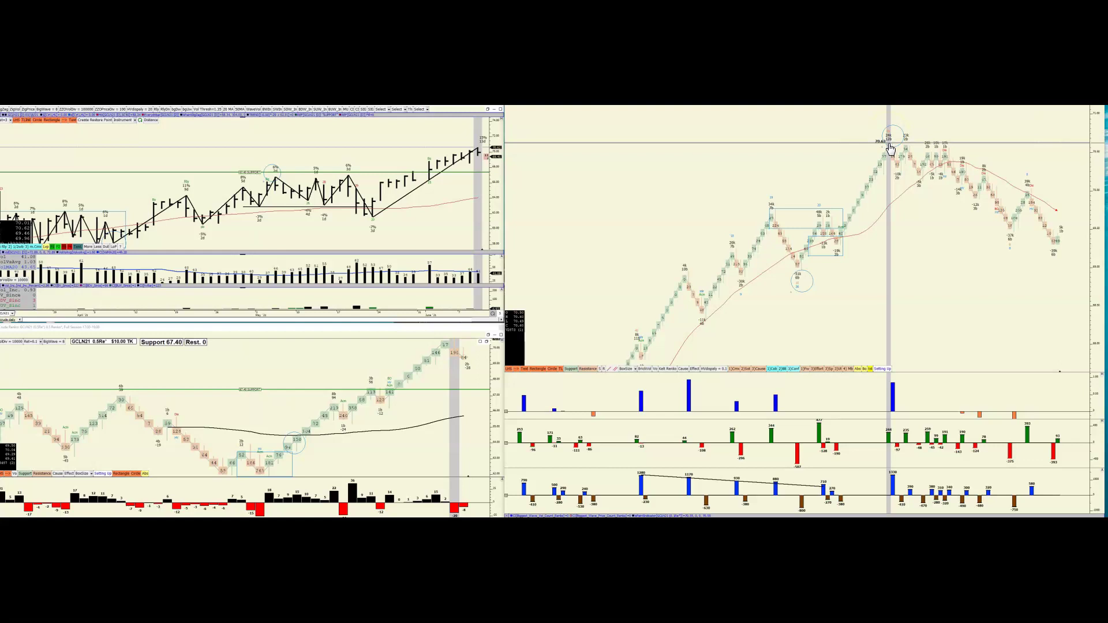
mouse_move(890, 149)
left_mouse_down()
mouse_move(908, 149)
mouse_move(933, 283)
mouse_move(907, 287)
mouse_move(895, 180)
mouse_move(877, 156)
mouse_move(889, 145)
left_mouse_up()
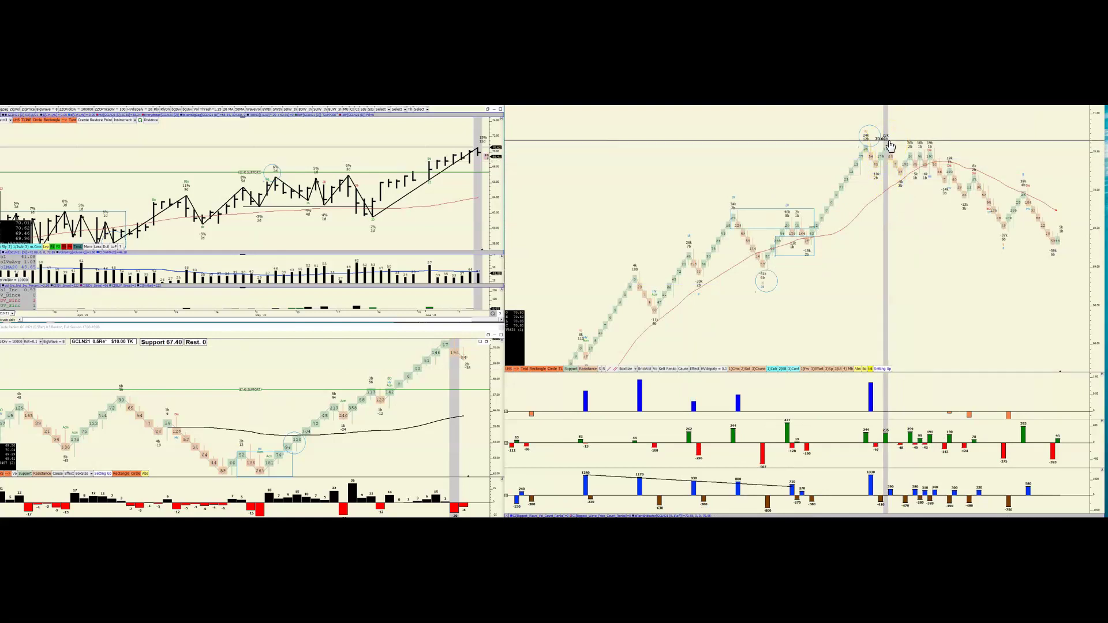
left_click(867, 143)
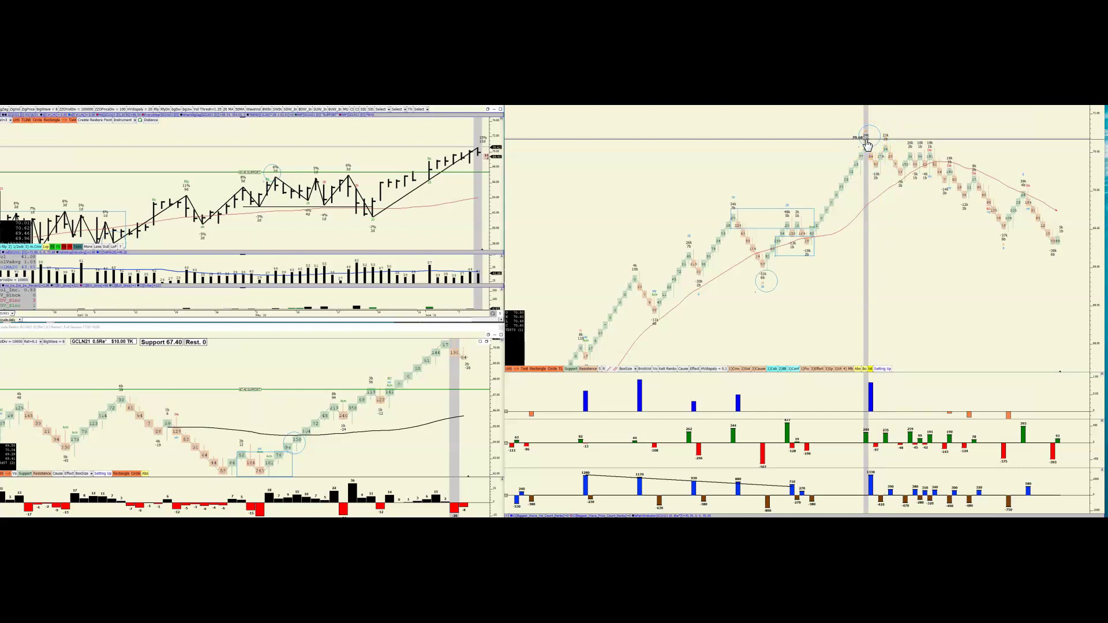
mouse_move(866, 143)
left_mouse_down()
mouse_move(887, 143)
mouse_move(901, 167)
mouse_move(889, 200)
mouse_move(866, 137)
left_mouse_up()
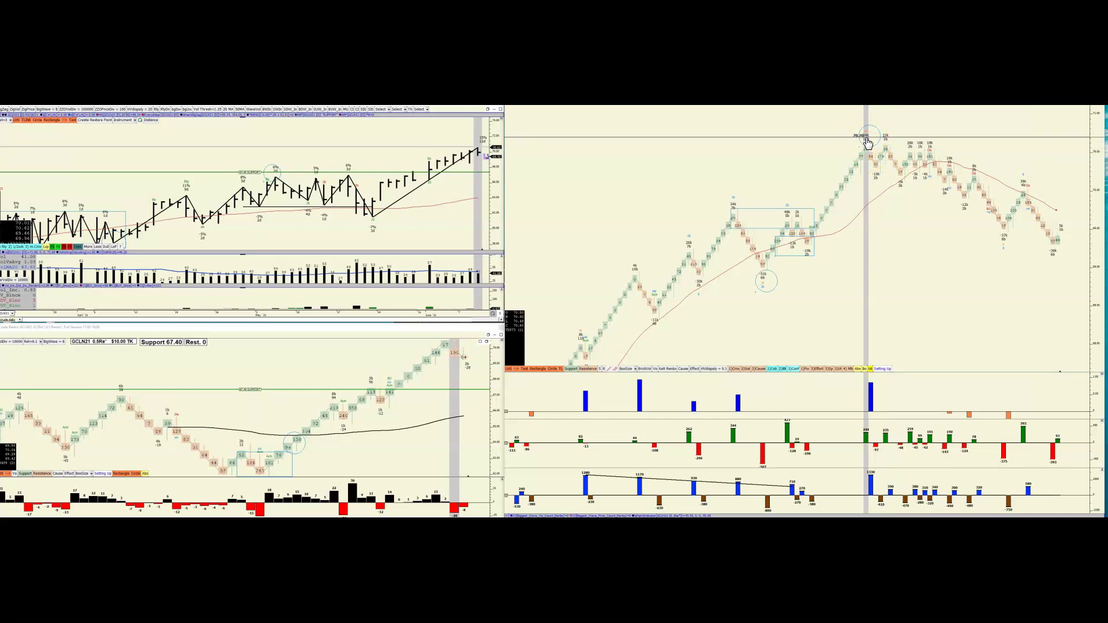
left_click_drag(868, 141, 804, 253)
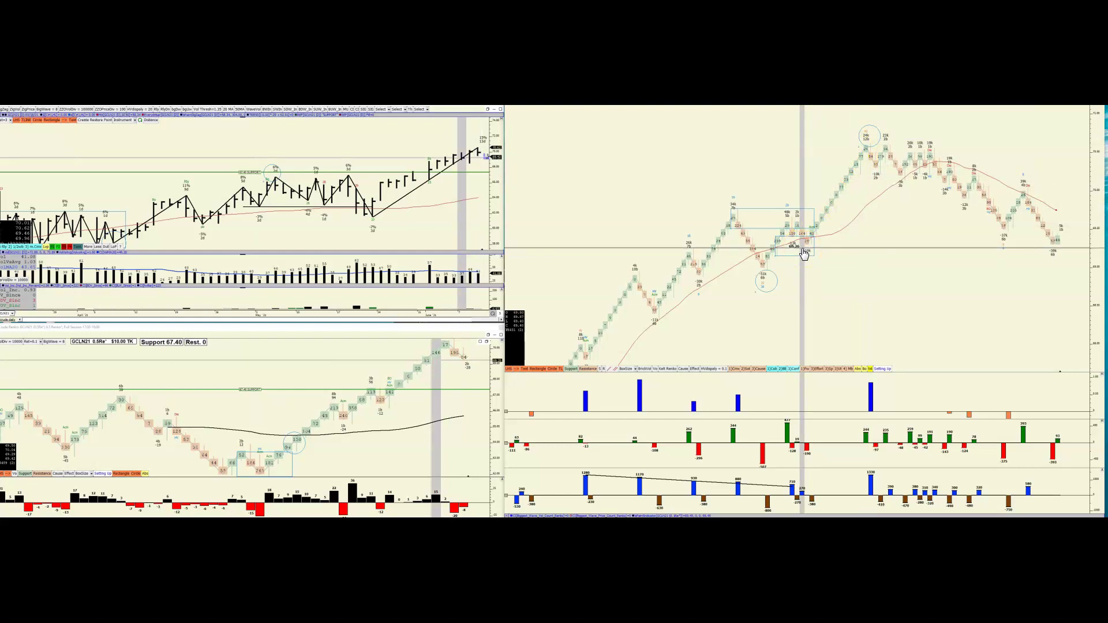
left_click_drag(803, 252, 933, 280)
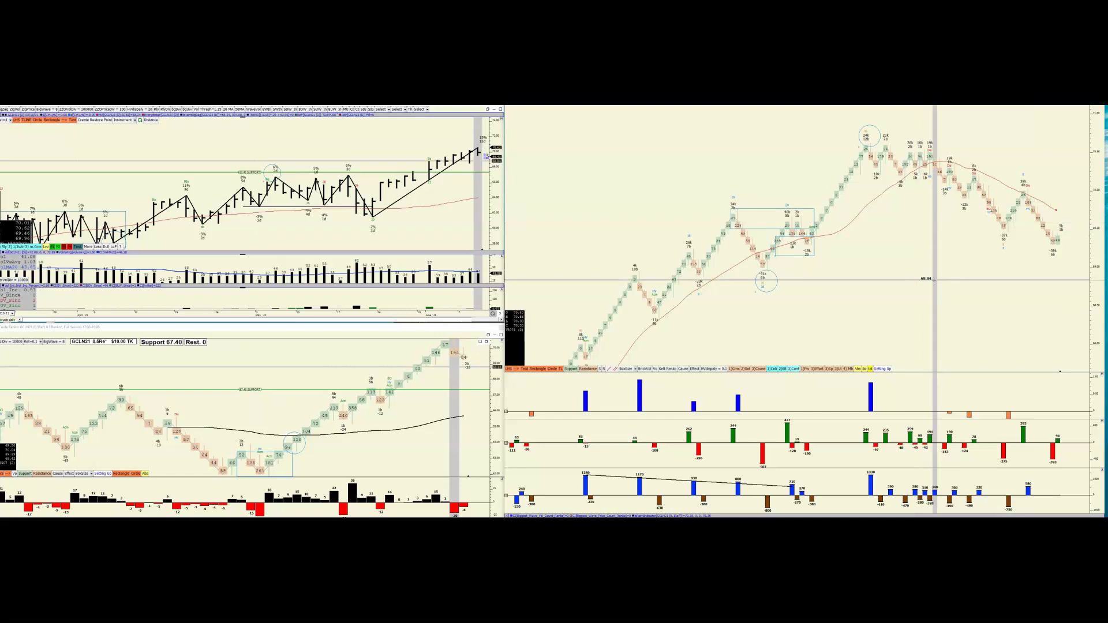
left_click_drag(933, 280, 885, 148)
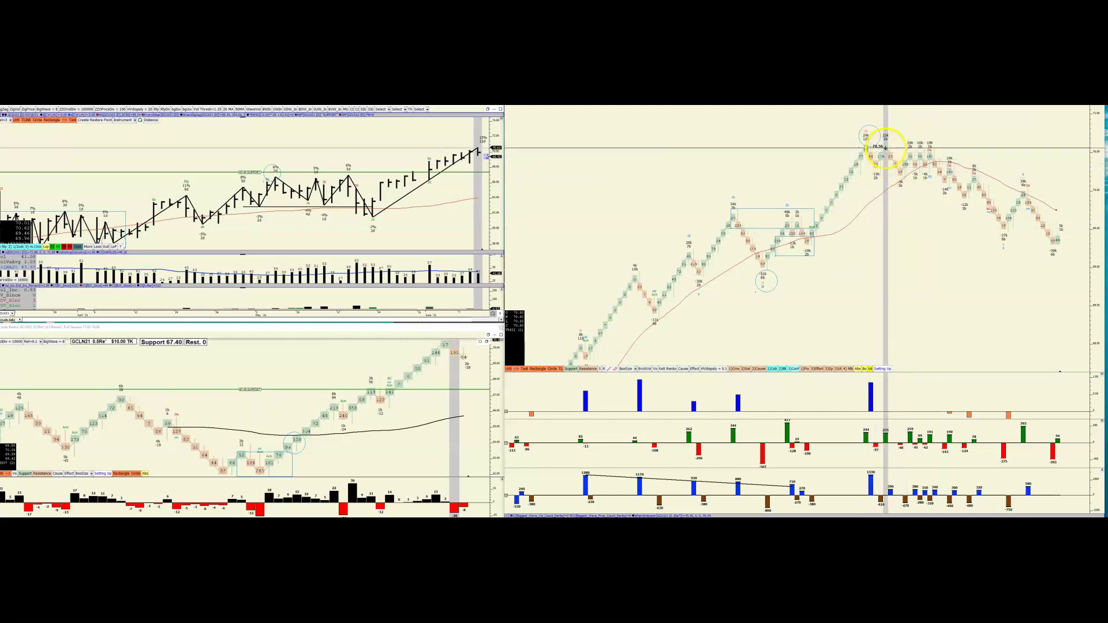
Step: Read the 67.96 level, zoom the right Renko chart in, and trace the peak price
left_click(901, 309)
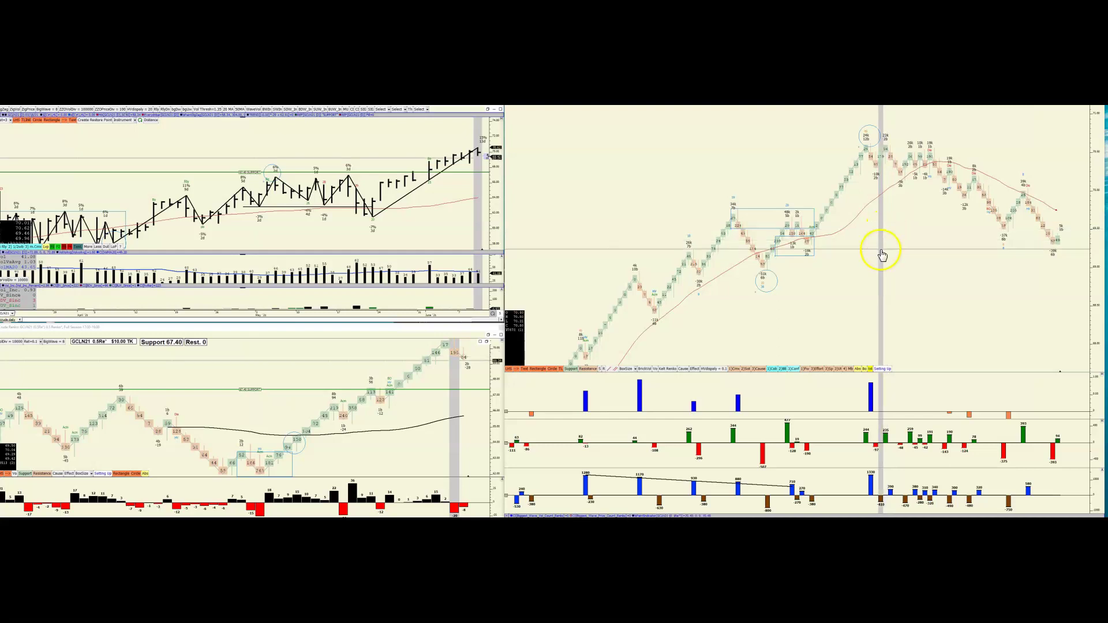
scroll(880, 250, "up", 1)
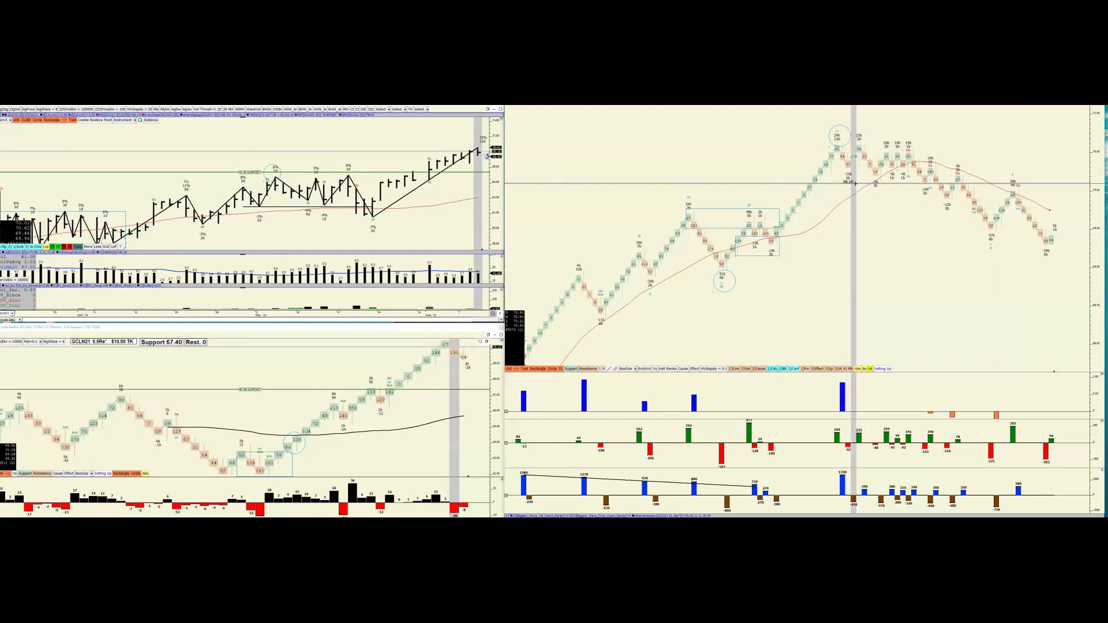
left_click_drag(855, 184, 853, 156)
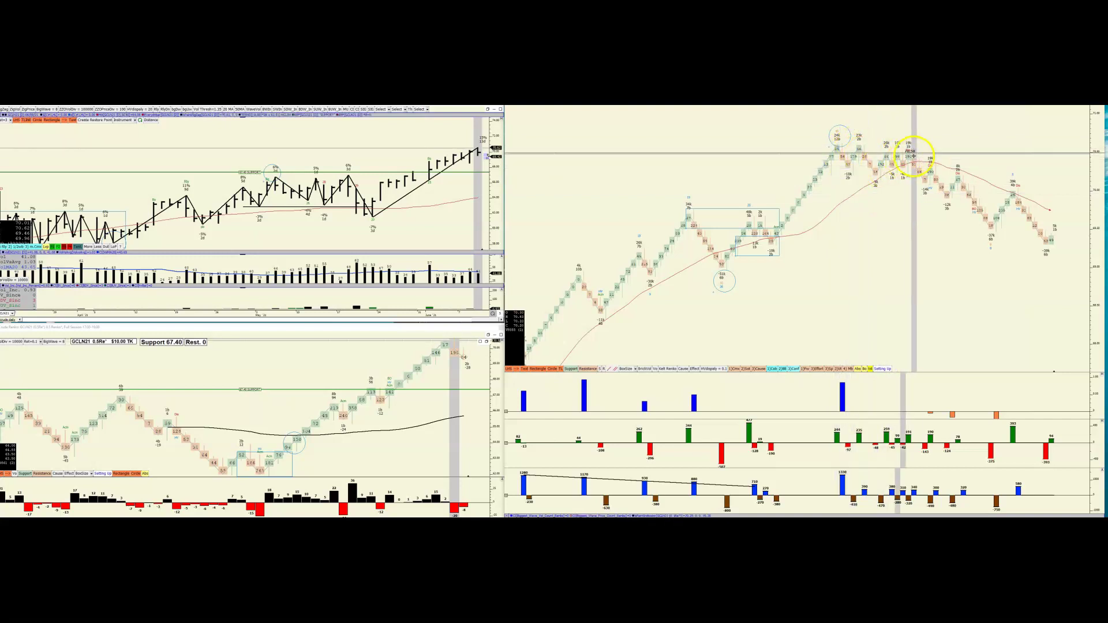
Step: Scroll the right Renko chart toward the most recent downtrend bricks and wave bars
scroll(891, 244, "right", 3)
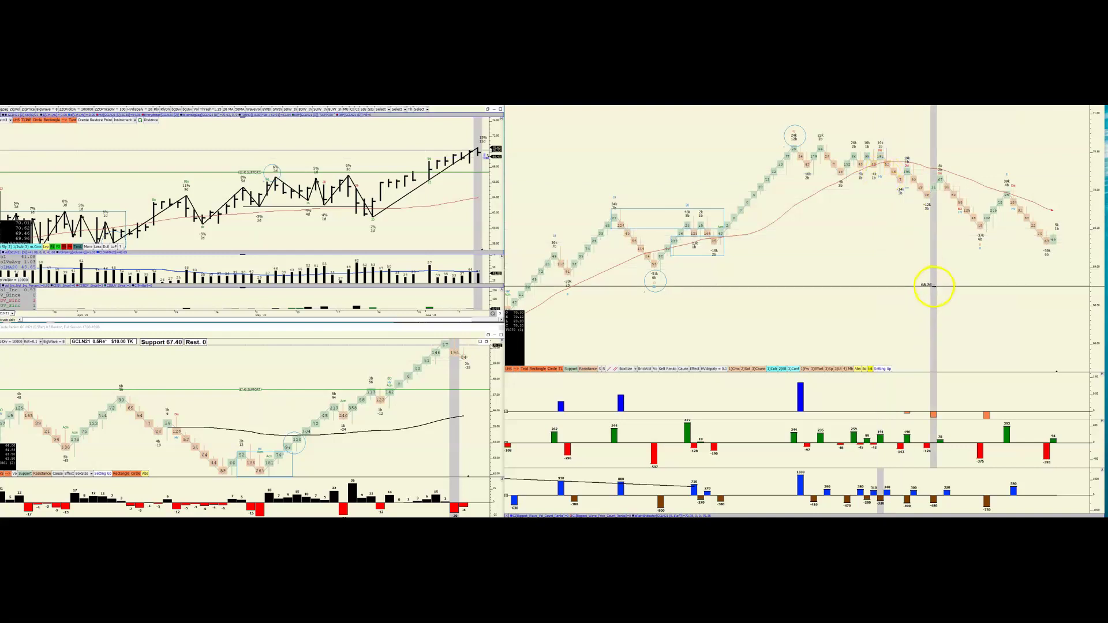
Step: Draw a horizontal black line marking the swing low within the Renko downtrend
scroll(908, 292, "up", 2)
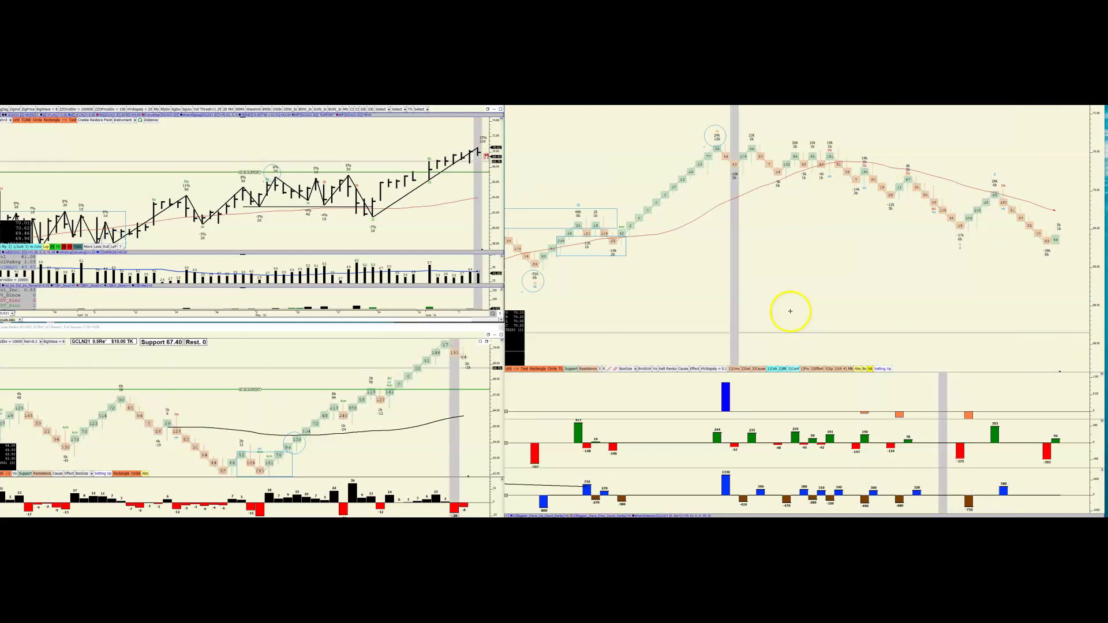
left_click(558, 368)
left_click_drag(902, 198, 875, 193)
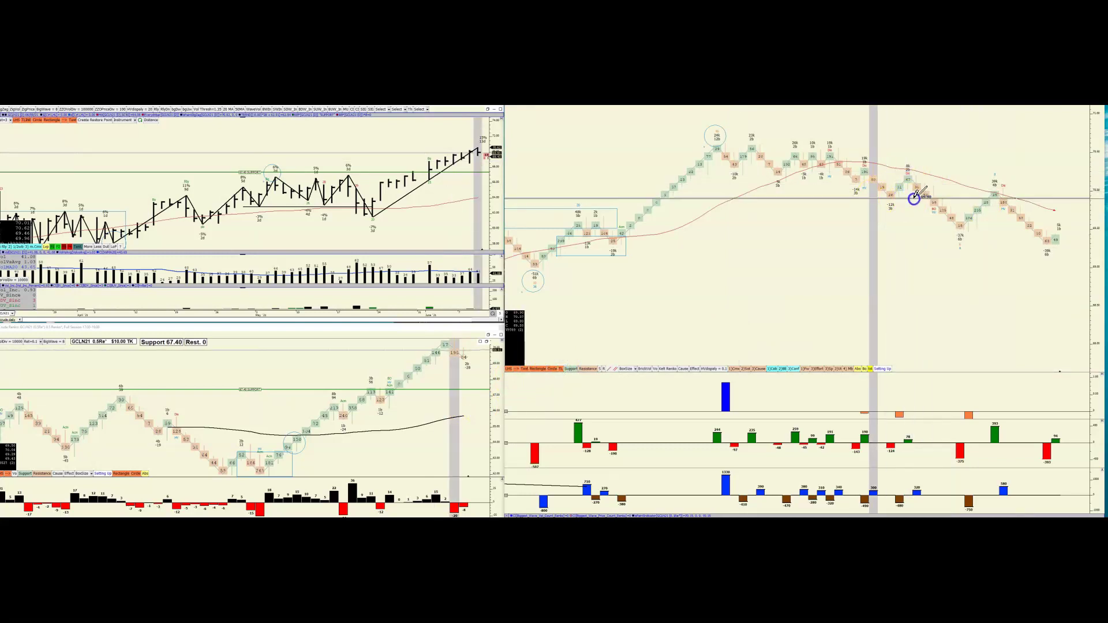
left_click(1021, 198)
left_click_drag(977, 279, 933, 273)
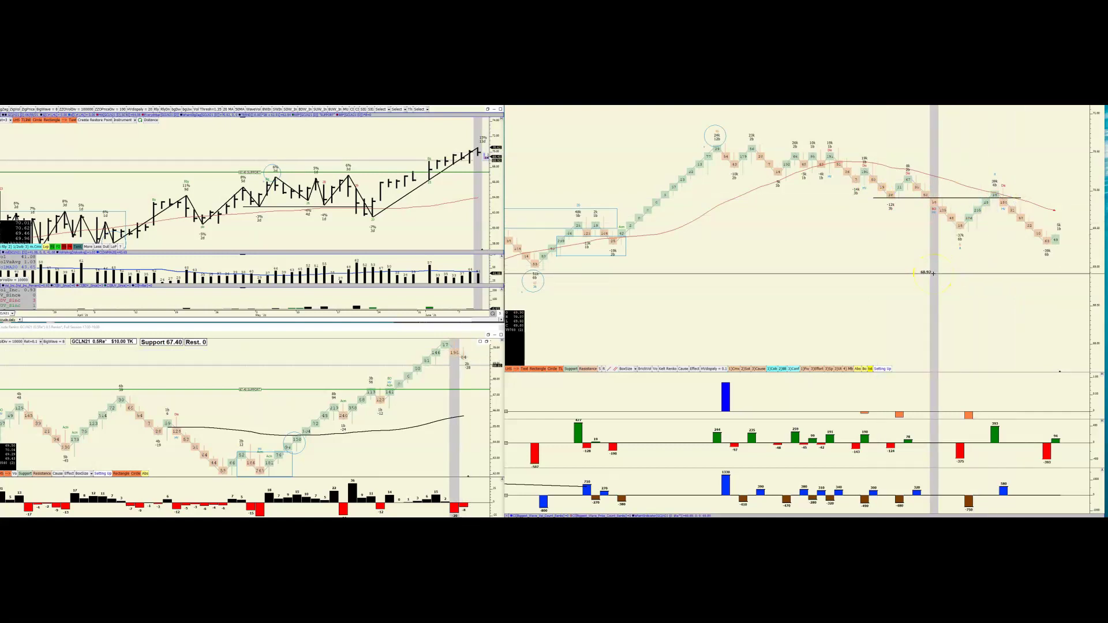
Step: Box the sideways top range of Renko bricks with a rectangle and check its price
left_click(538, 370)
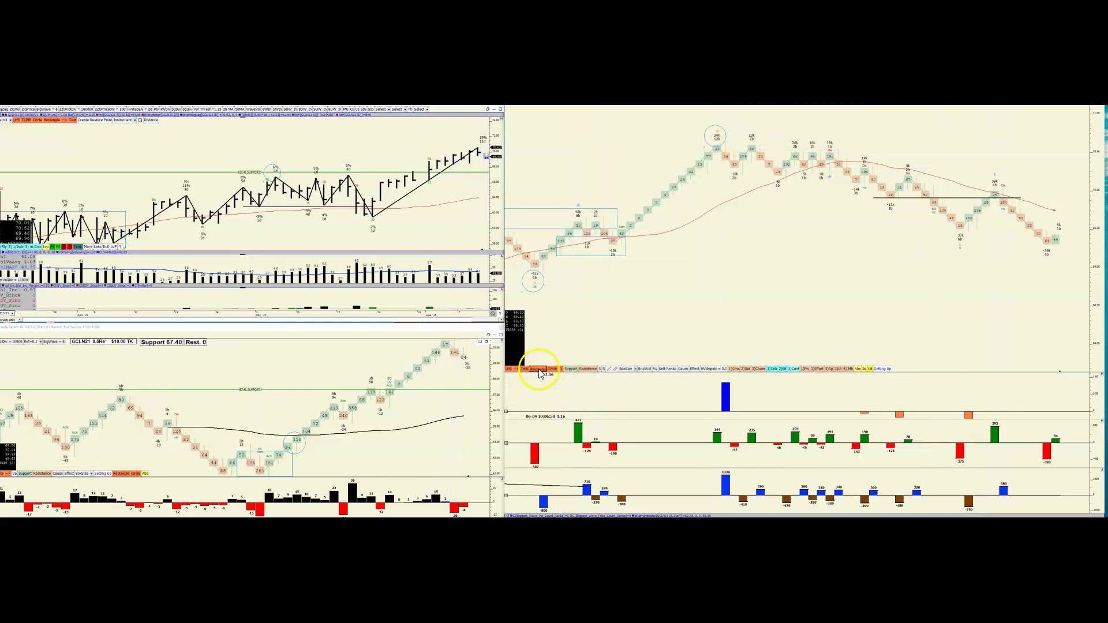
left_click_drag(707, 145, 860, 174)
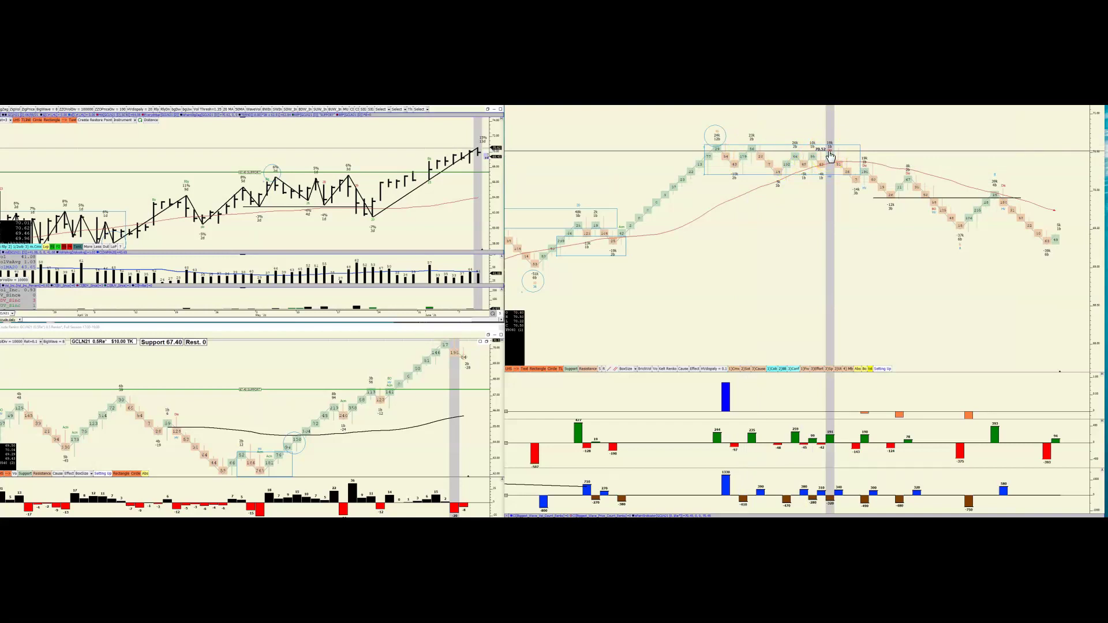
left_click(827, 174)
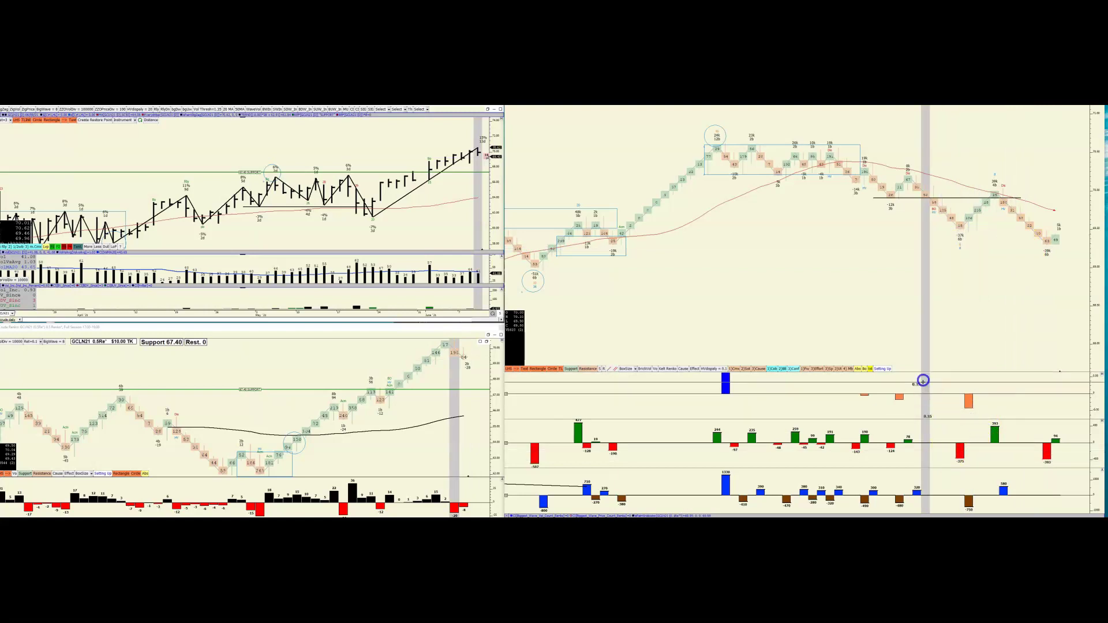
Step: Draw a trend line connecting two wave volume bars in the upper panel
scroll(923, 381, "up", 3)
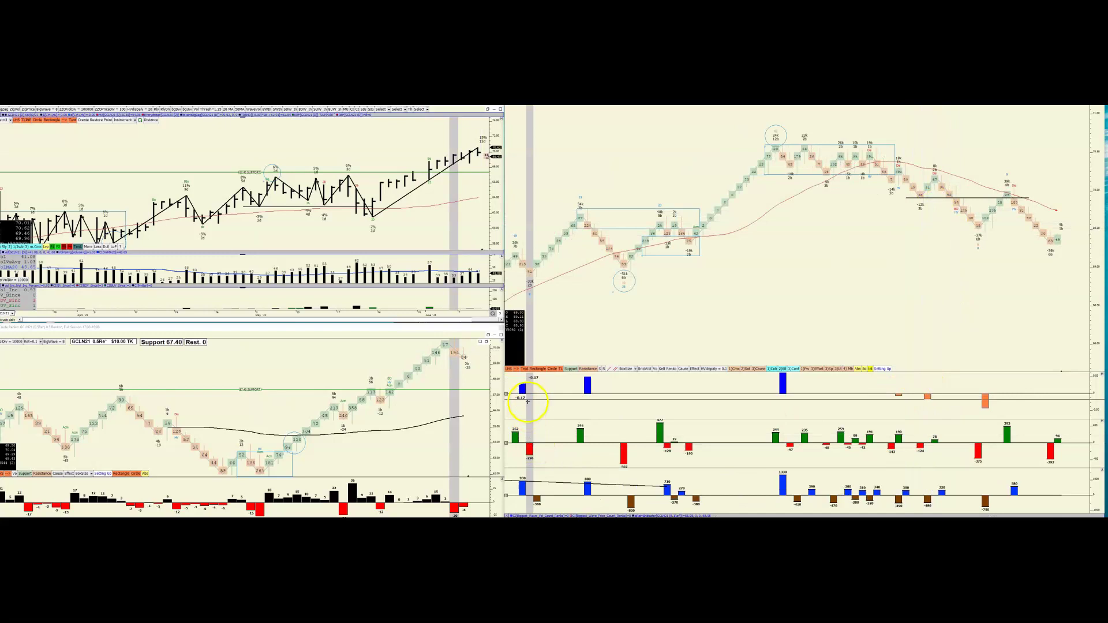
left_click(516, 369)
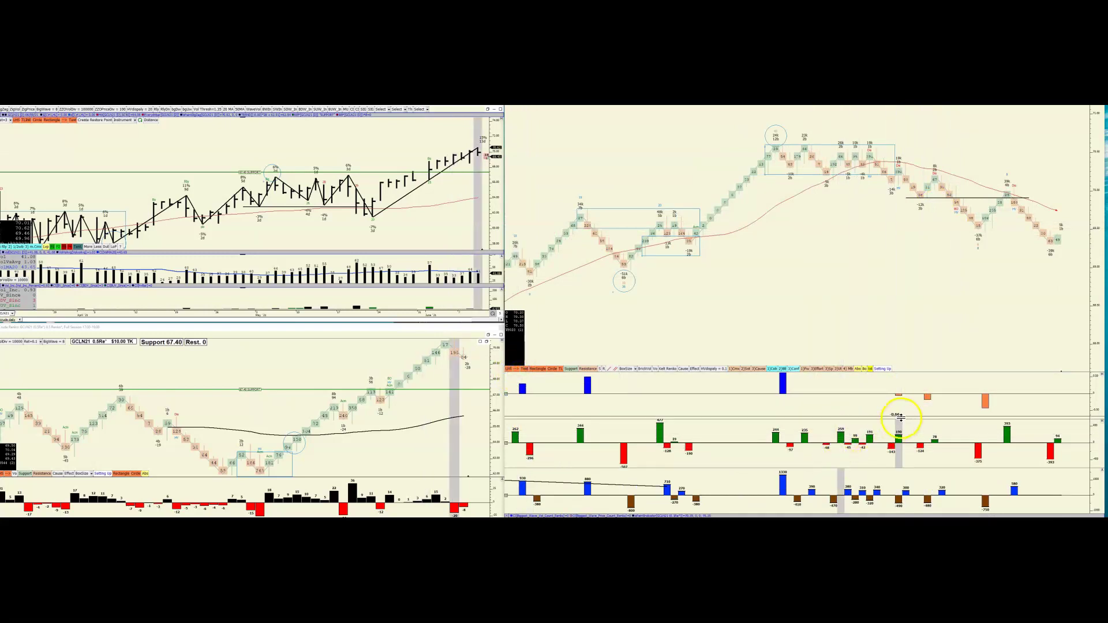
left_click_drag(899, 395, 985, 406)
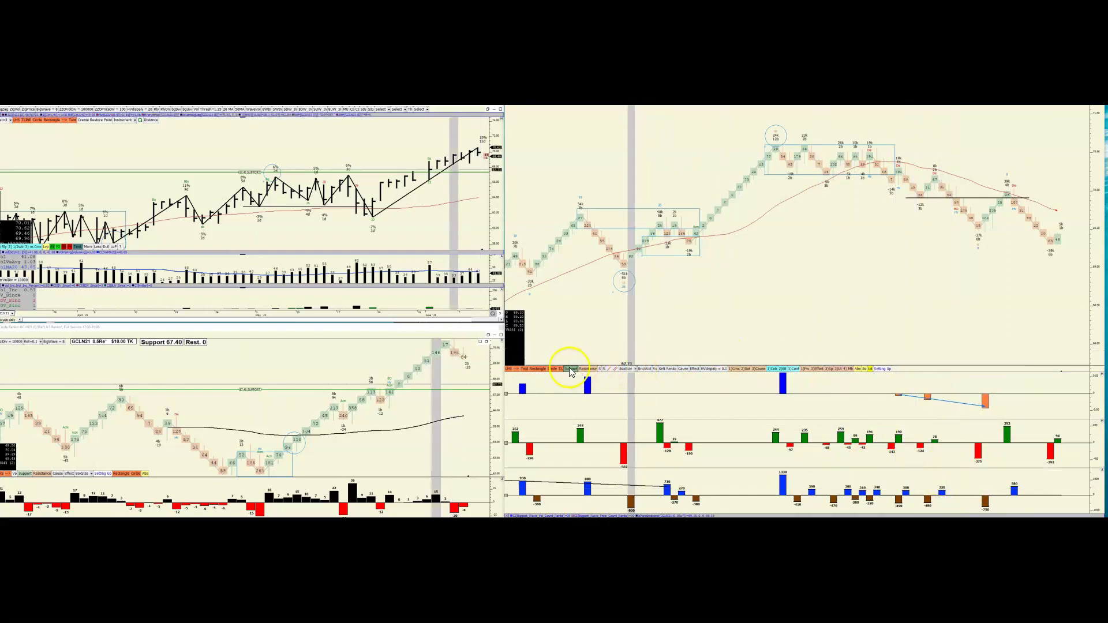
left_click(517, 369)
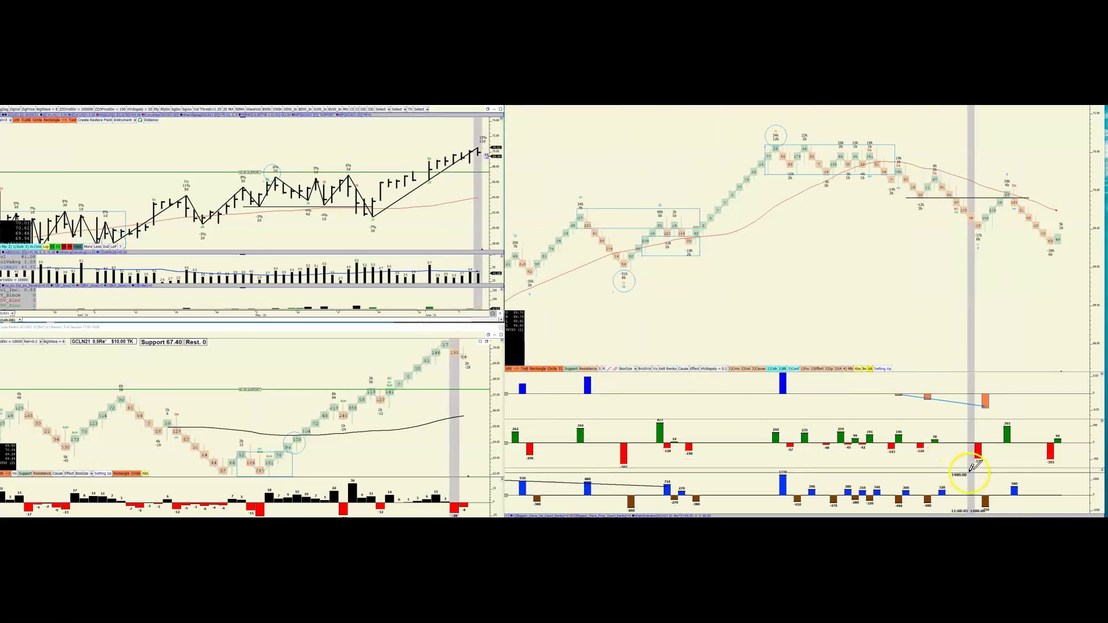
Step: Link the earlier down-wave volume bar to the latest red bar with a blue line
left_click(1020, 457)
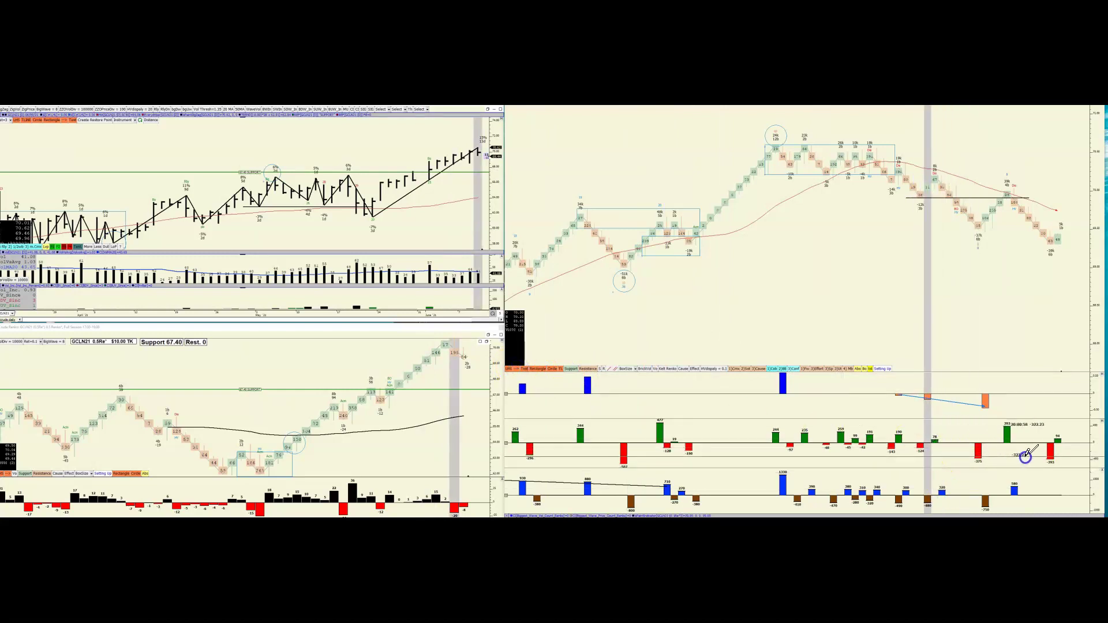
left_click(1042, 453)
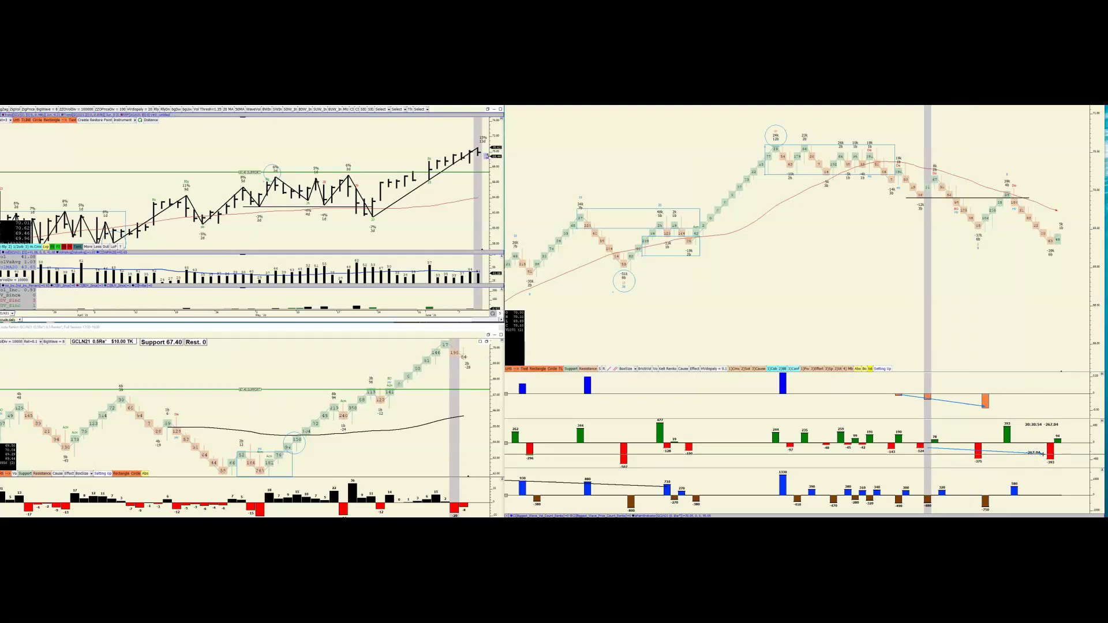
left_click(1041, 458)
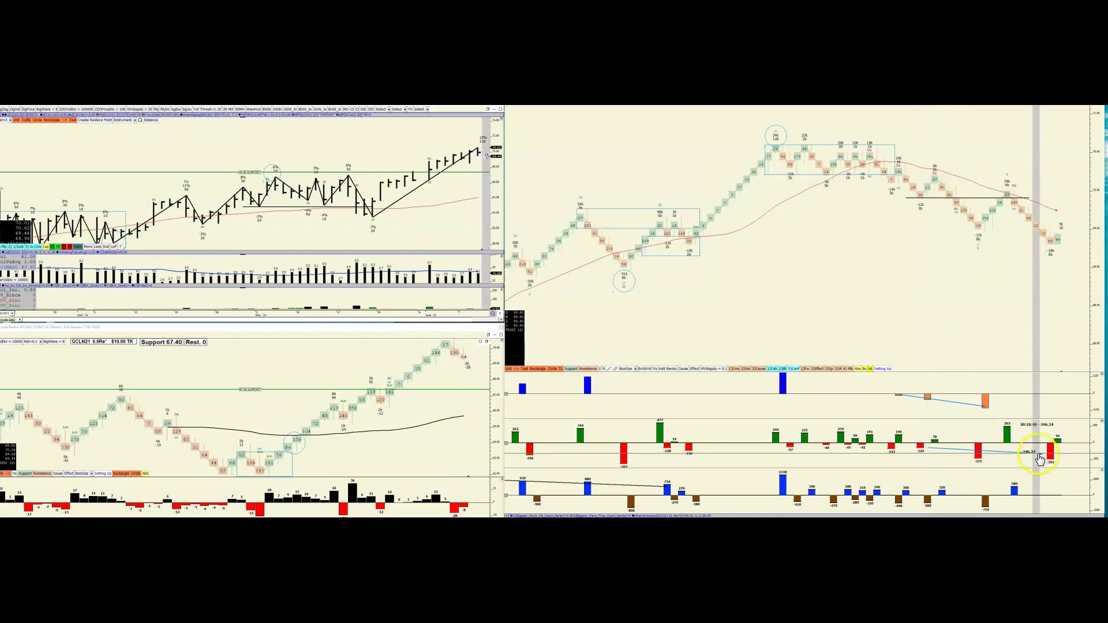
left_click_drag(1040, 458, 1006, 459)
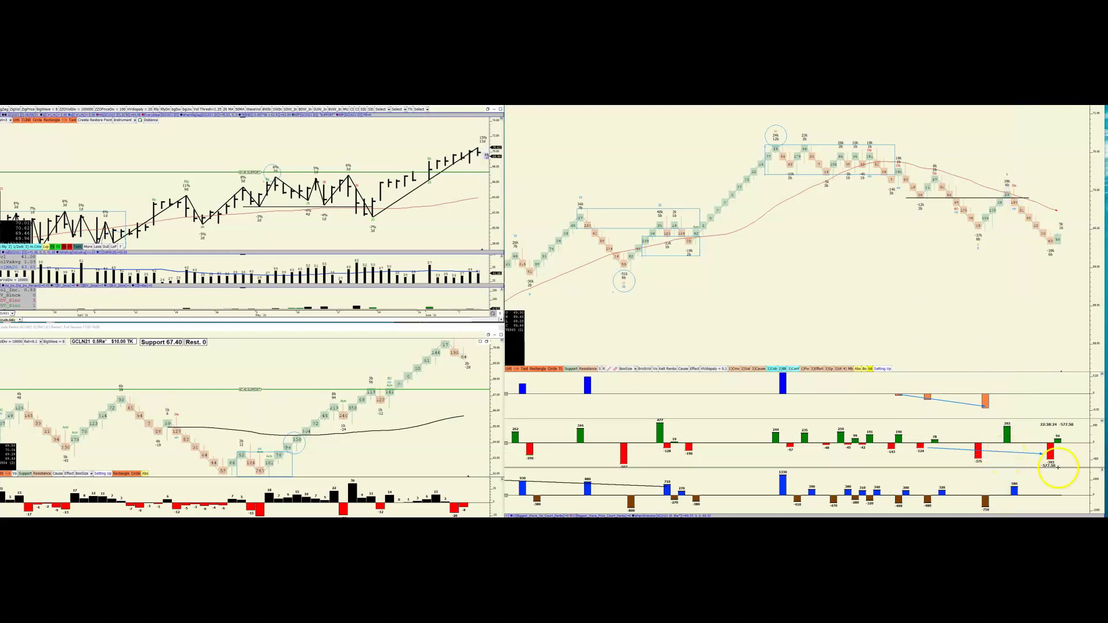
left_click_drag(972, 345, 958, 278)
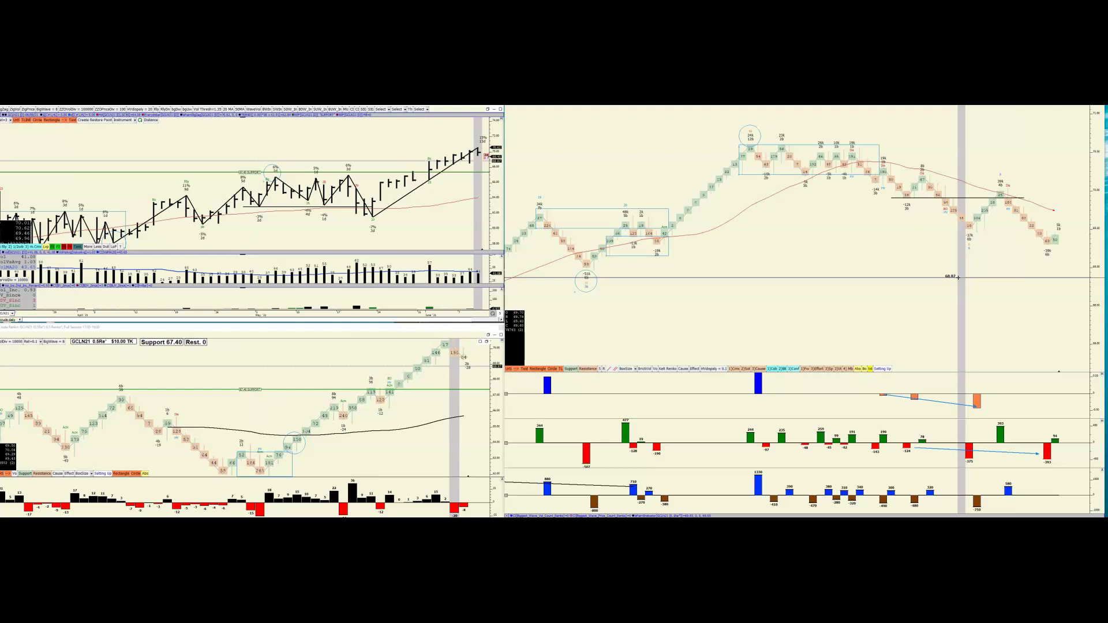
Step: Drag the right Renko chart back to the earlier view of the full rally and decline
left_click_drag(958, 277, 971, 296)
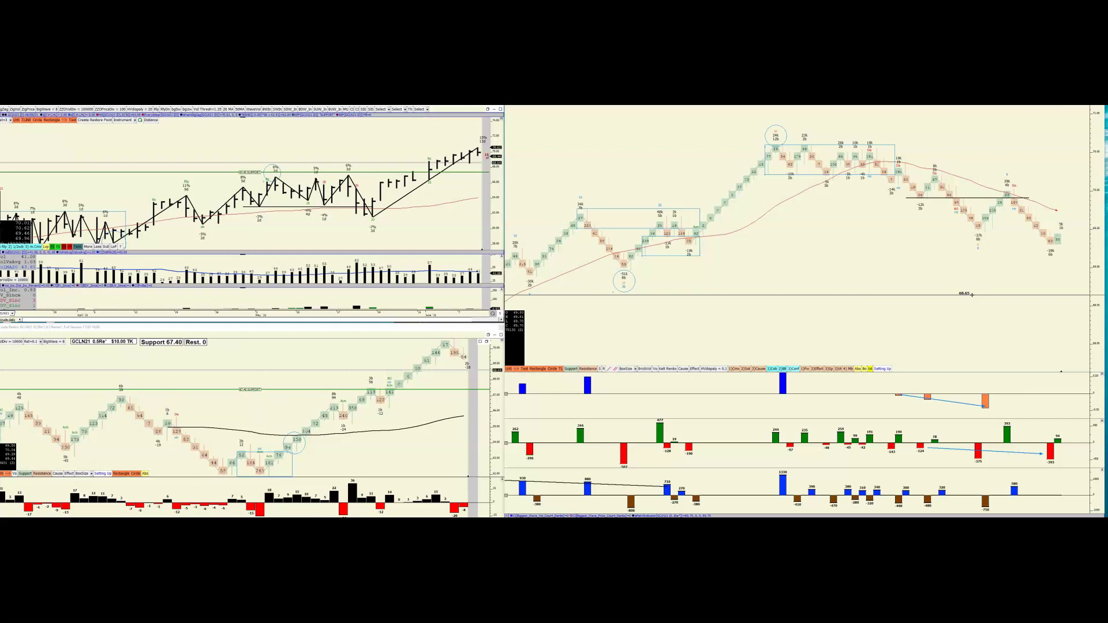
Step: Pan the Renko chart left to review the downtrend and the down-wave volume comparison lines
left_click_drag(971, 295, 874, 267)
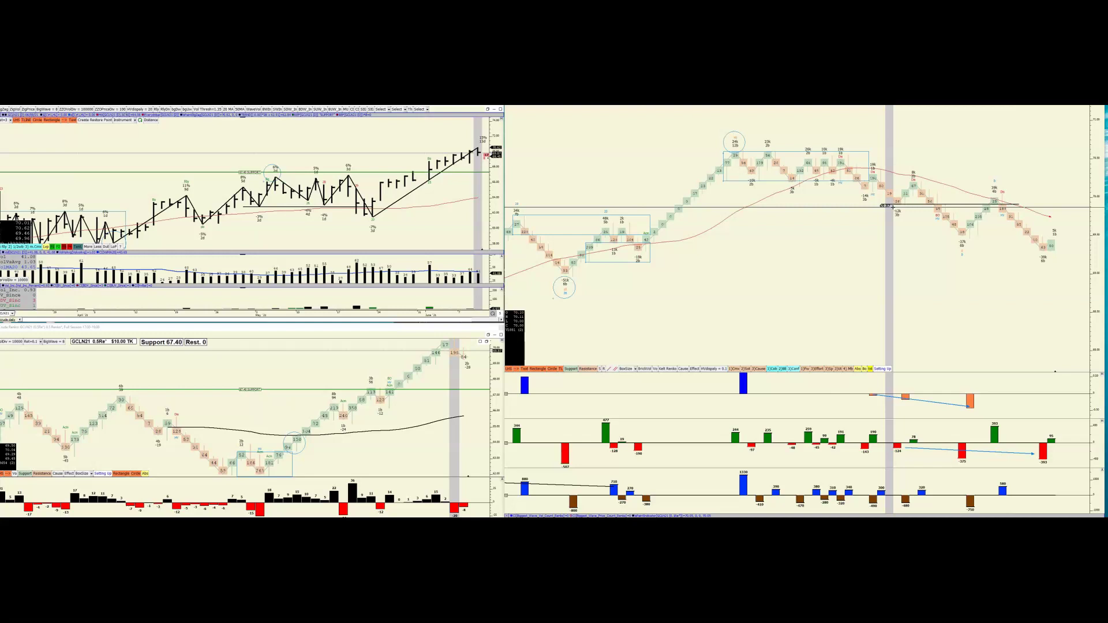
Step: Zoom out the right Renko chart and pan from the earlier rally to the latest down bricks
scroll(865, 260, "down", 4)
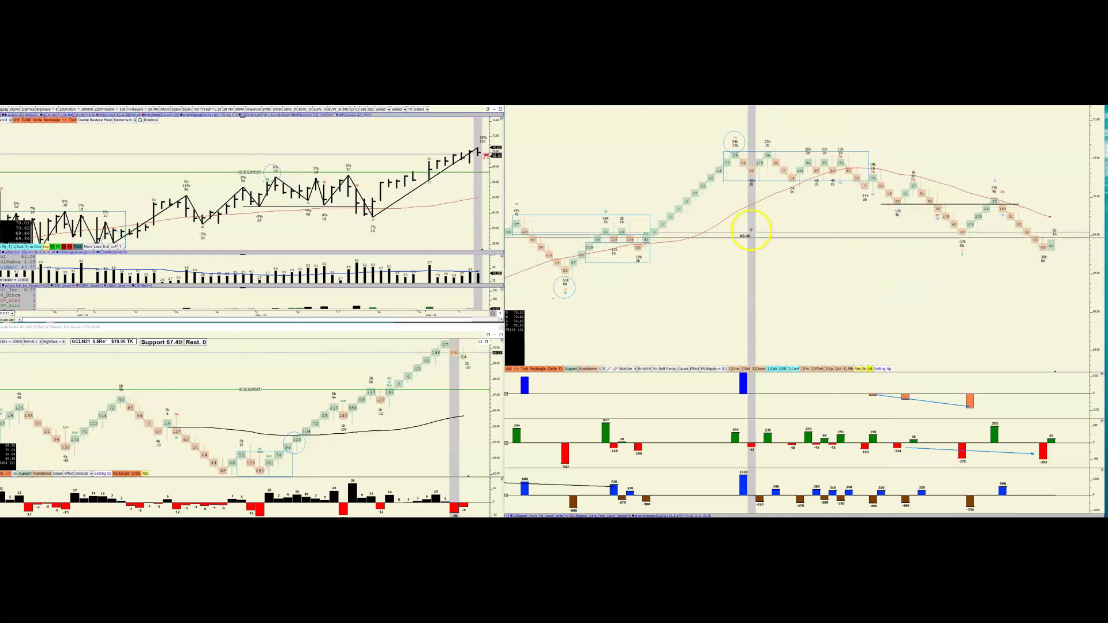
scroll(780, 264, "down", 2)
left_click_drag(1034, 229, 710, 316)
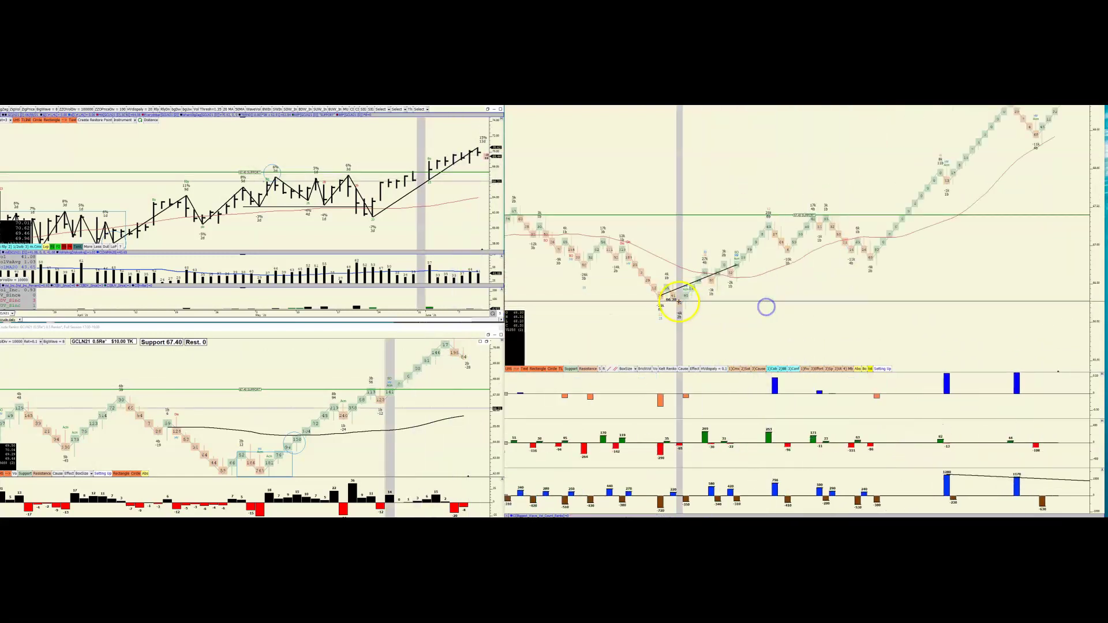
left_click_drag(865, 287, 892, 258)
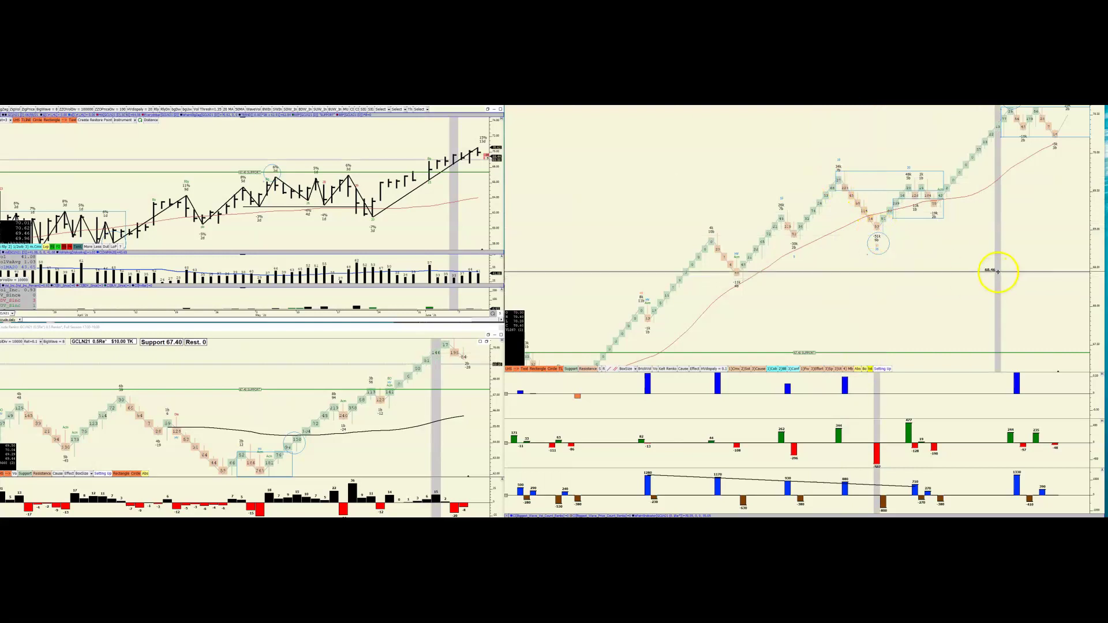
left_click_drag(996, 267, 783, 211)
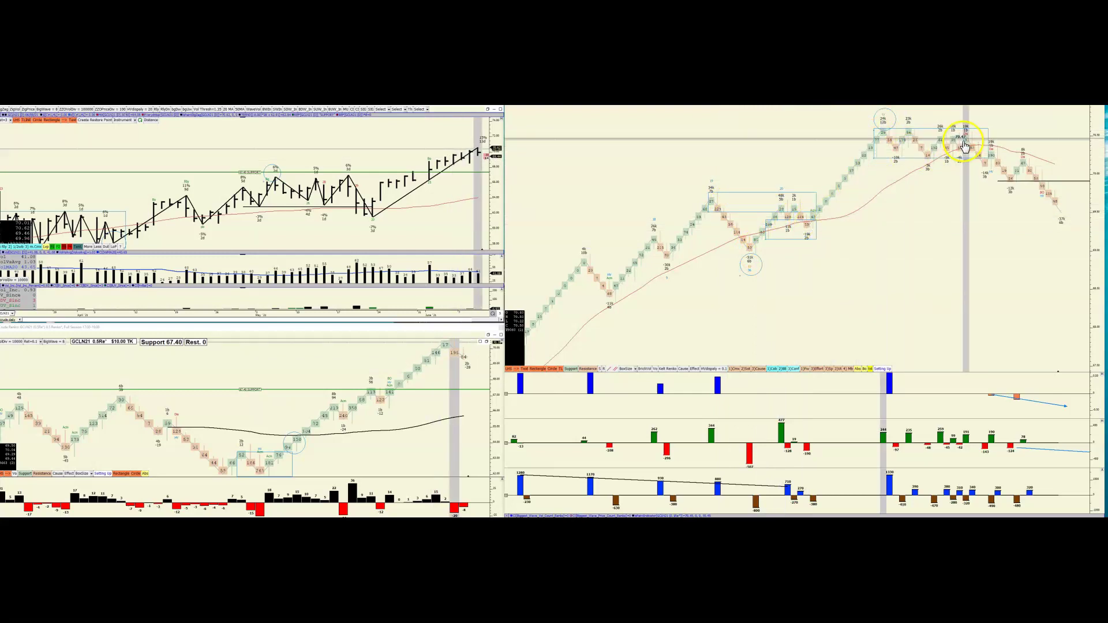
left_click_drag(989, 292, 940, 296)
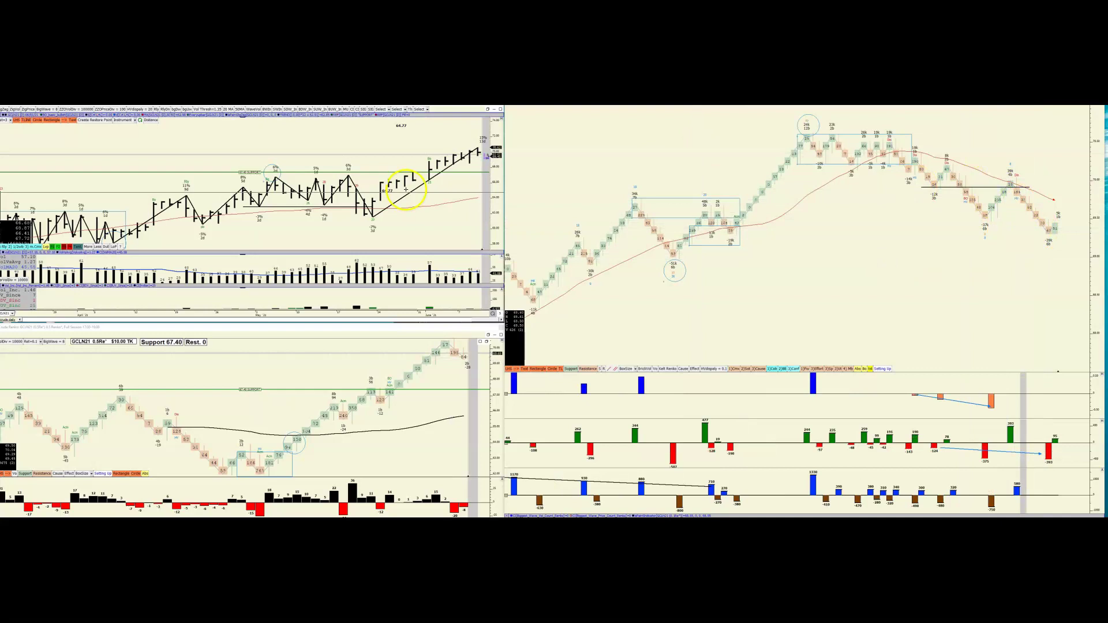
Step: Zoom out the top-left daily chart for more months, then widen the bottom-left Renko bricks
scroll(310, 219, "down", 3)
scroll(309, 228, "down", 4)
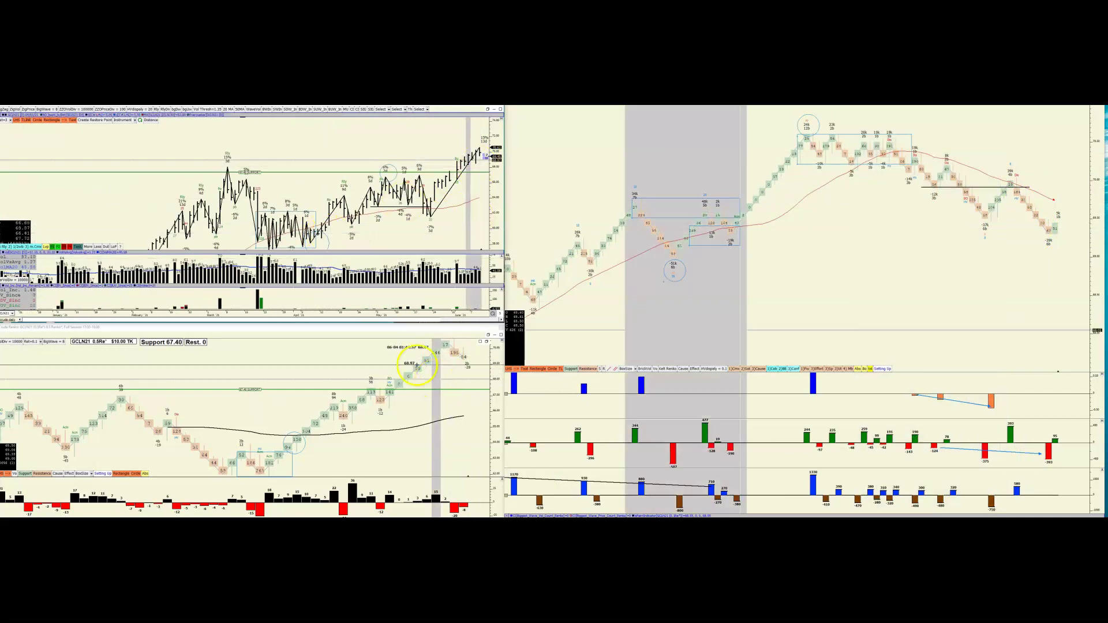
left_click(432, 481)
scroll(427, 375, "up", 4)
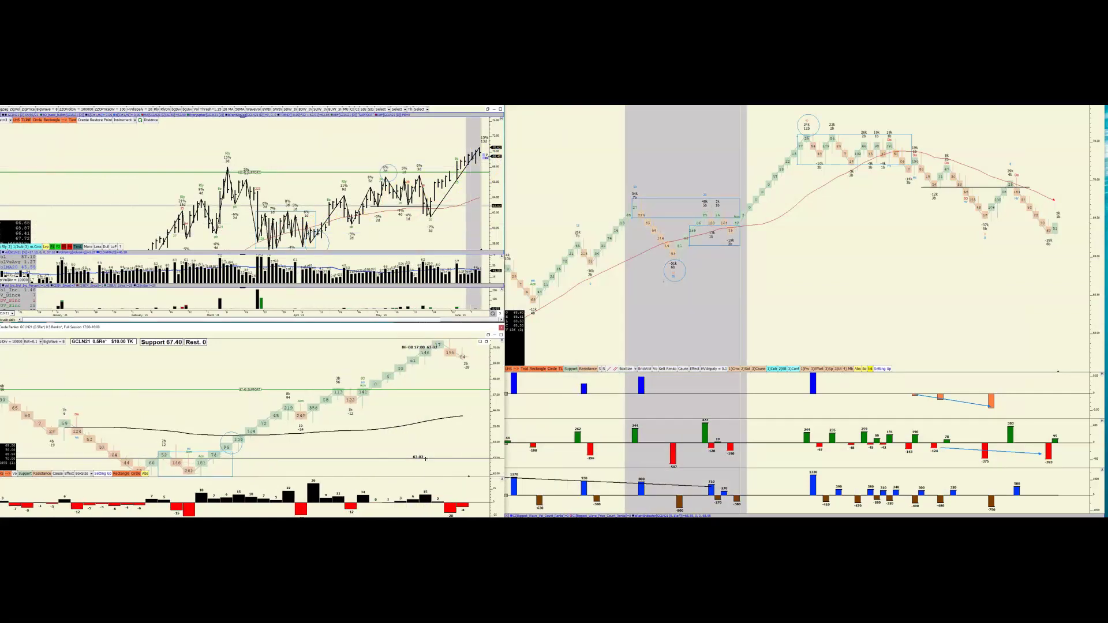